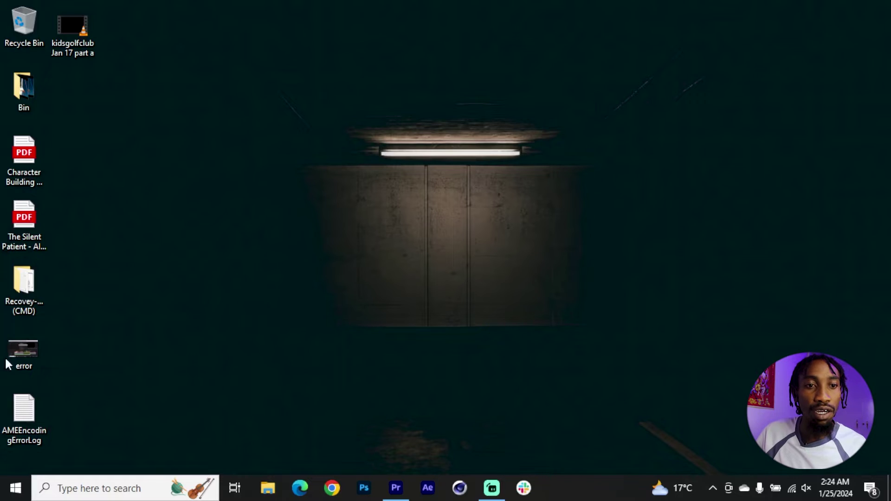
# Step: Open the export error screenshot and the encoding error log to review them
pyautogui.doubleClick(20, 352)
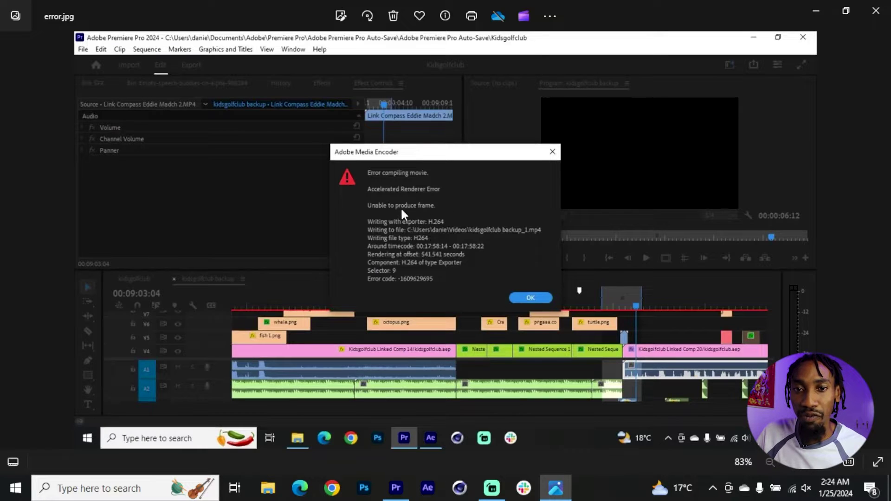
pyautogui.scroll(2, 395, 279)
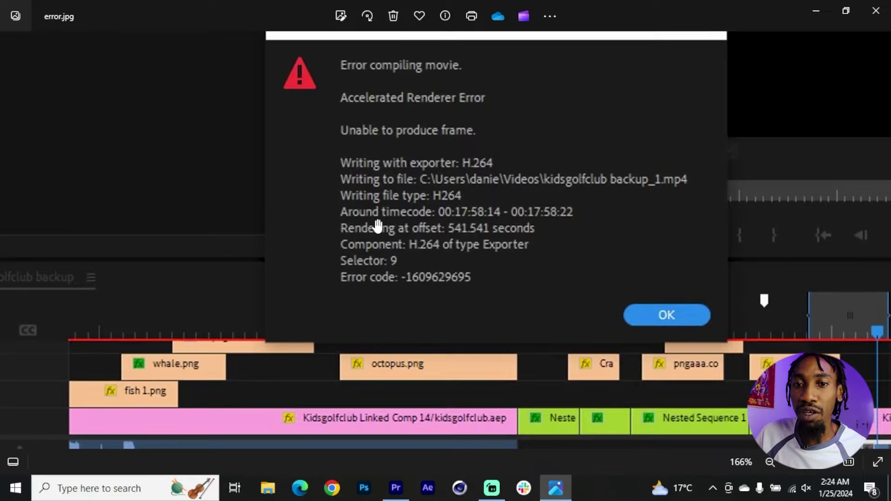
pyautogui.scroll(-4, 540, 229)
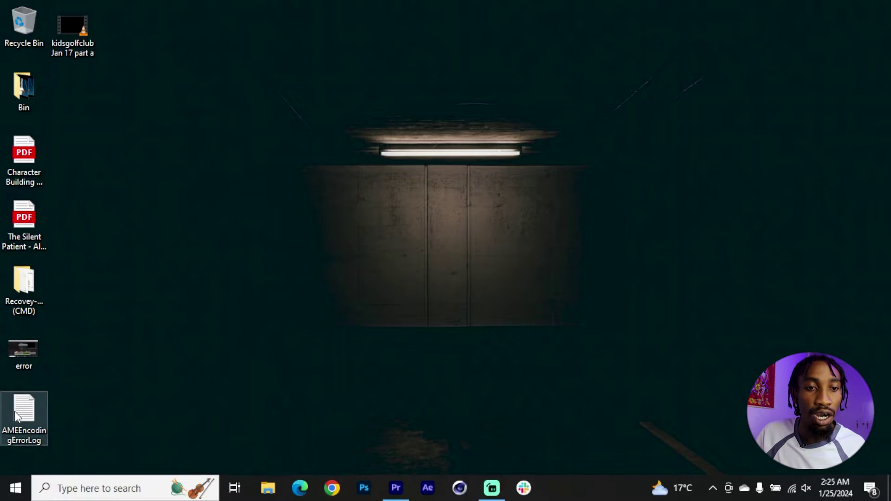
pyautogui.doubleClick(35, 409)
pyautogui.moveTo(811, 90); pyautogui.dragTo(810, 418)
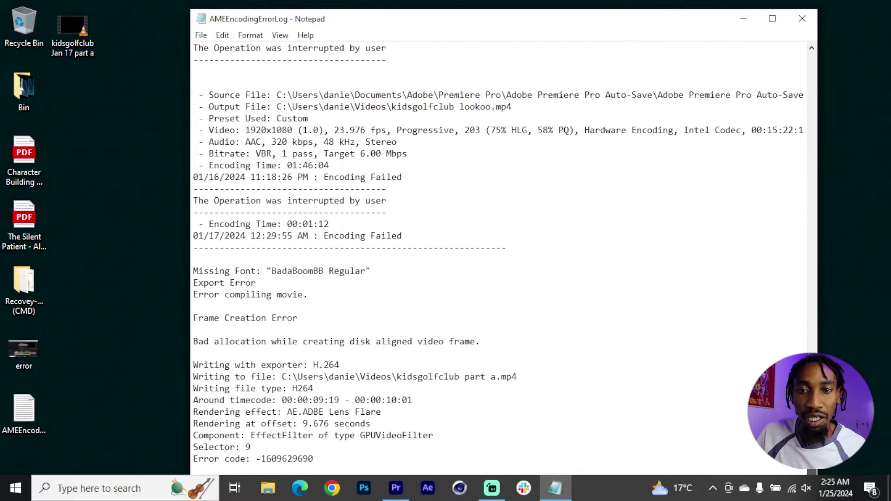
pyautogui.scroll(3, 587, 390)
pyautogui.scroll(-3, 587, 389)
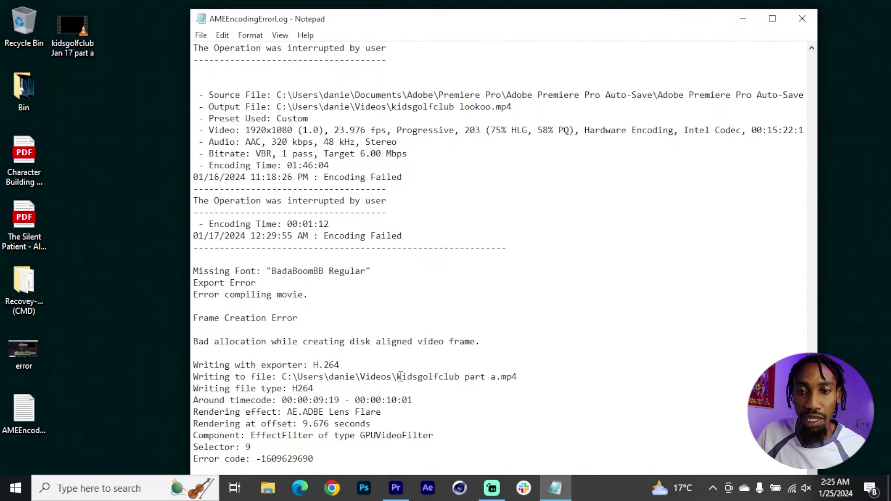
# Step: Mark the failed output file name and failing timecode in the log, then close it
pyautogui.moveTo(402, 377); pyautogui.dragTo(462, 377)
pyautogui.click(462, 377)
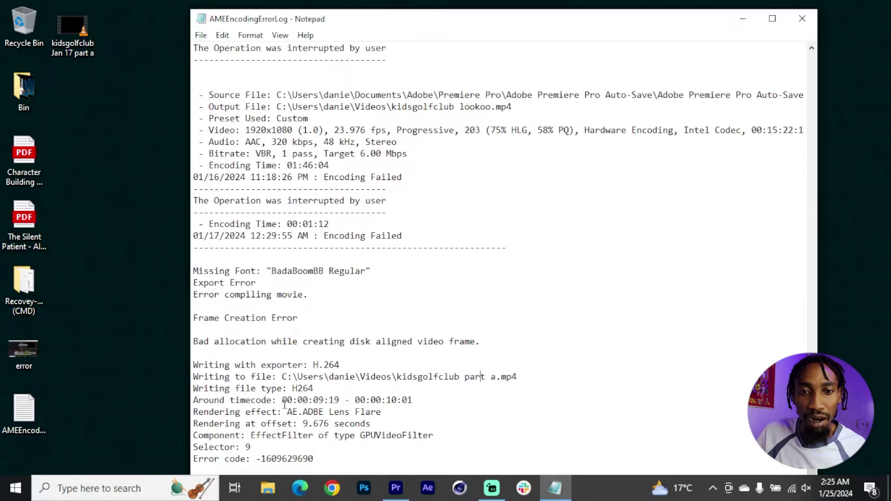
pyautogui.moveTo(387, 401); pyautogui.dragTo(415, 400)
pyautogui.click(455, 399)
pyautogui.moveTo(810, 366); pyautogui.dragTo(812, 223)
pyautogui.click(802, 19)
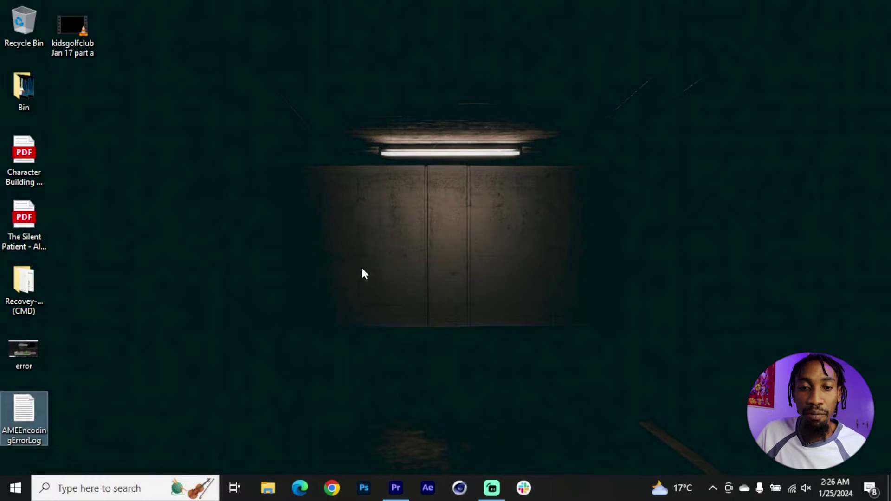
# Step: Return to Premiere Pro and click empty space on tracks V3 and V4
pyautogui.hotkey('alt', 'Tab')
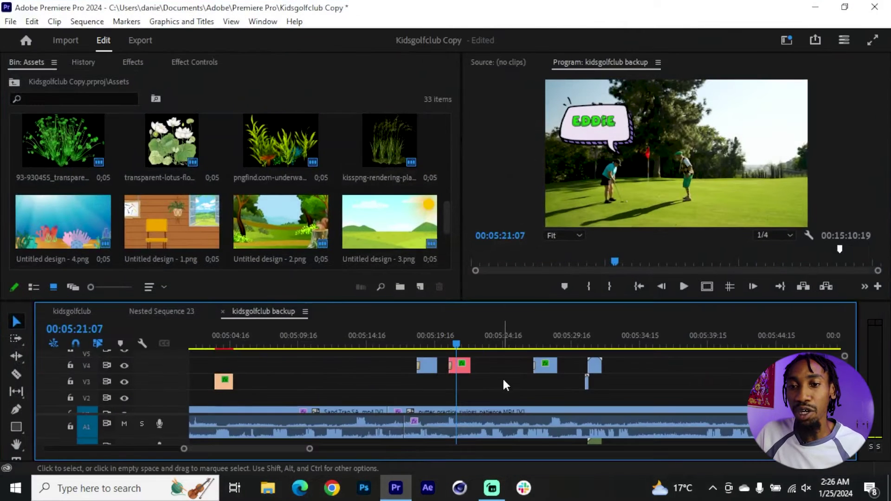
pyautogui.click(537, 382)
pyautogui.click(666, 386)
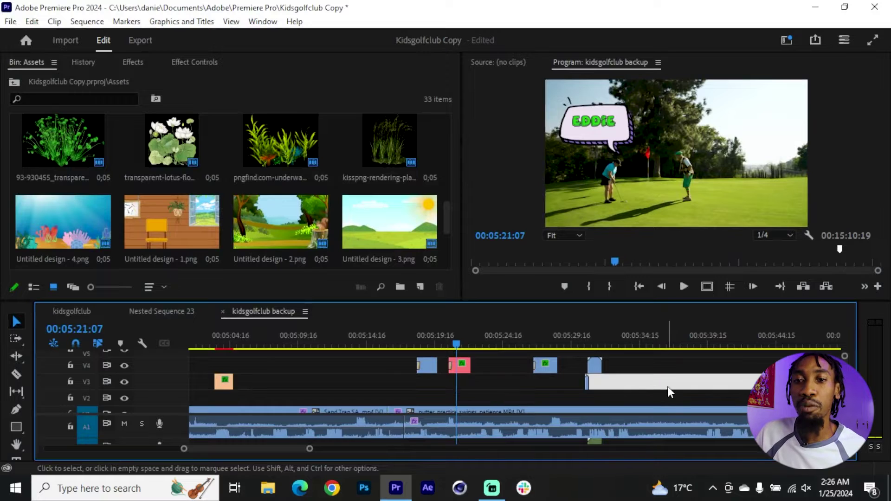
pyautogui.click(672, 370)
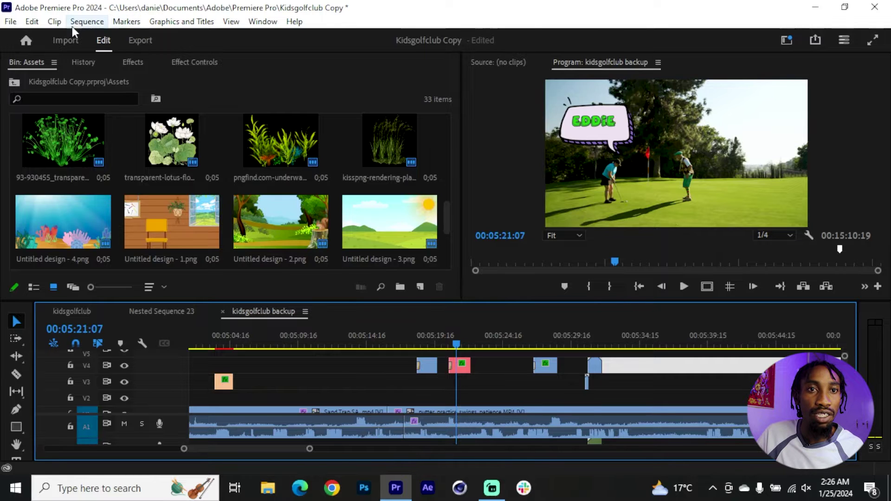
# Step: Delete all render files via Sequence > Delete Render Files and confirm
pyautogui.click(87, 23)
pyautogui.click(196, 103)
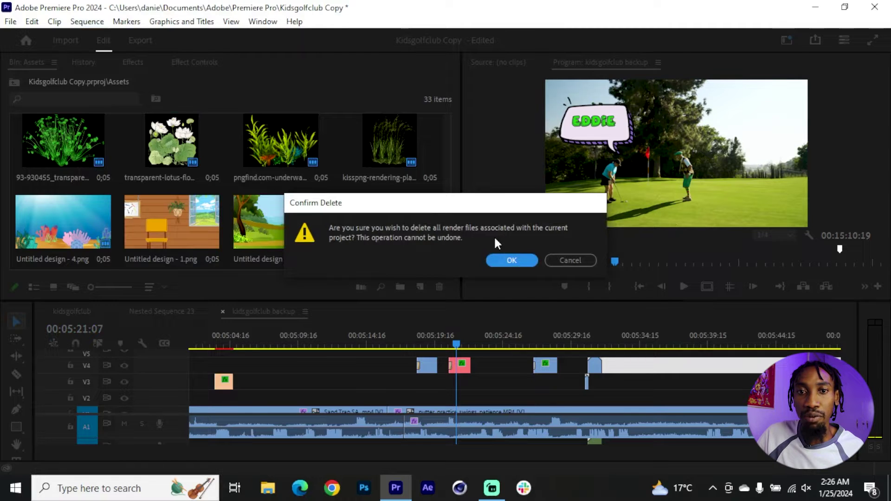
pyautogui.click(516, 261)
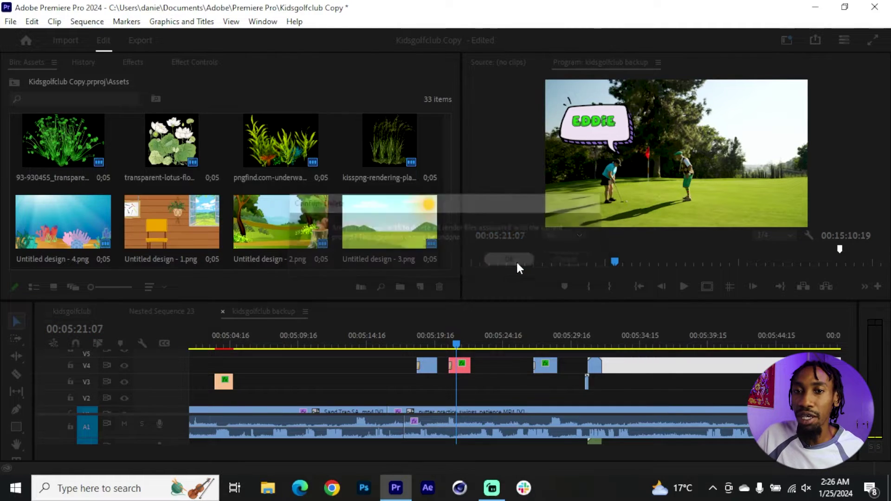
pyautogui.scroll(-4, 511, 381)
pyautogui.scroll(3, 511, 381)
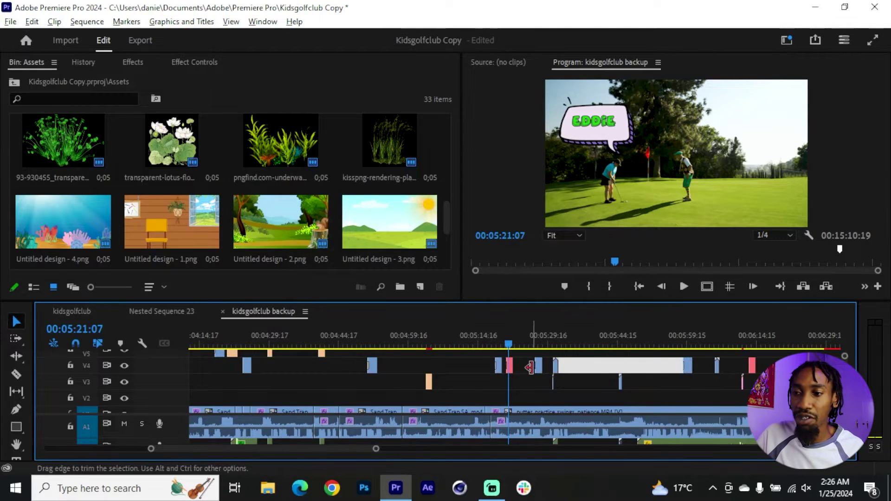
pyautogui.scroll(2, 531, 366)
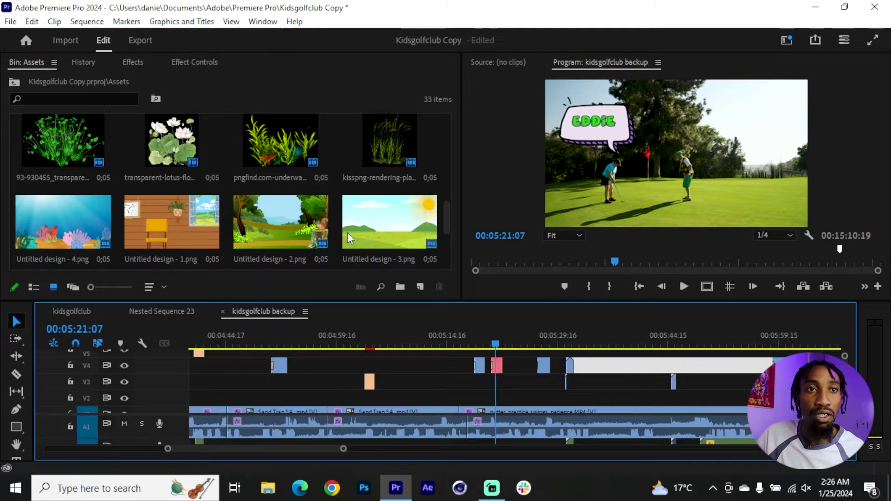
pyautogui.click(33, 23)
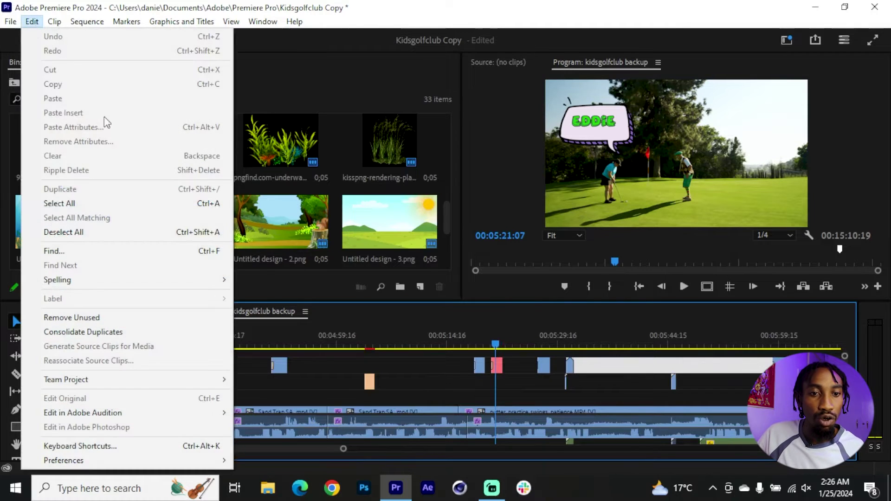
# Step: In Preferences > Media Cache, delete the unused media cache files
pyautogui.moveTo(178, 459)
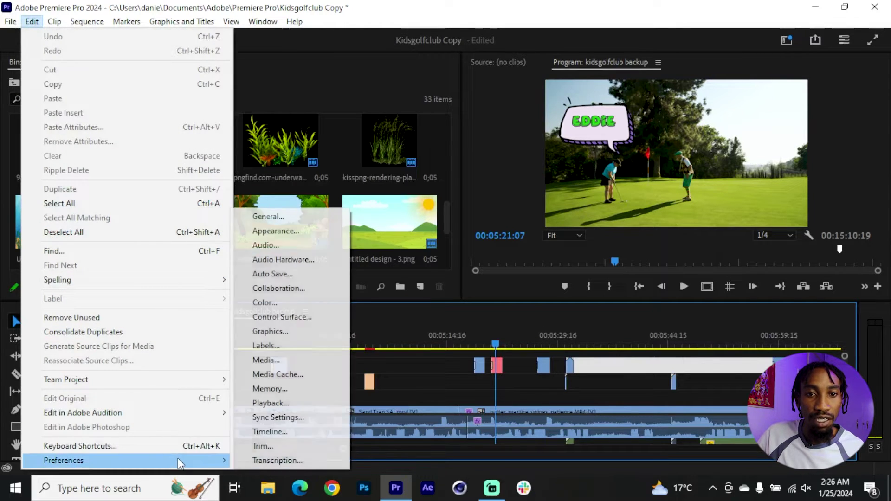
pyautogui.click(310, 374)
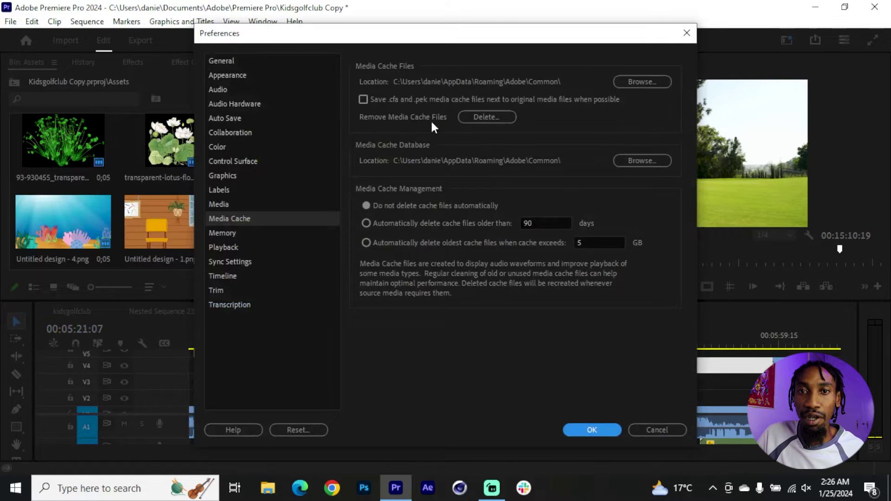
pyautogui.click(478, 117)
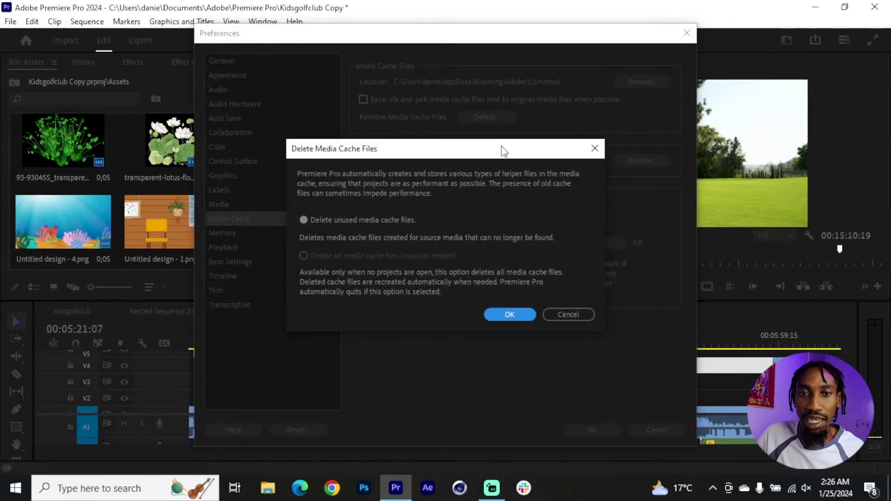
pyautogui.click(504, 313)
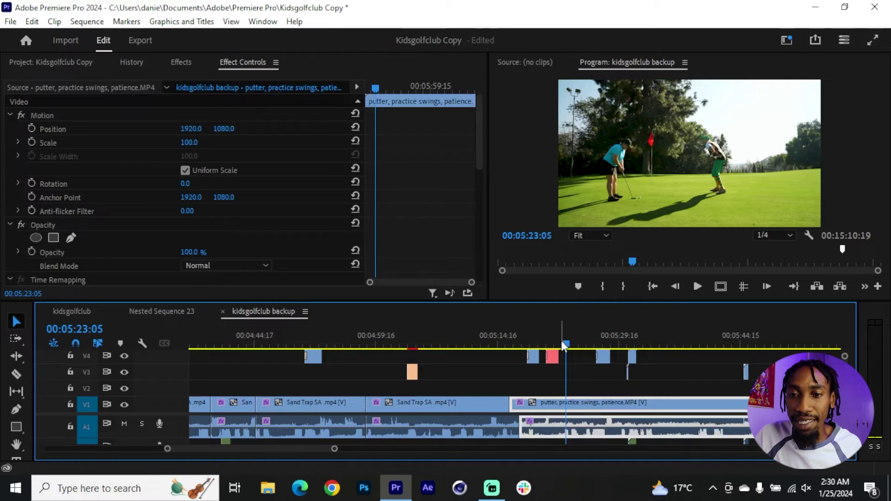
# Step: Move the playhead to 00:05:25:08 and deselect the putter clip's audio
pyautogui.moveTo(566, 343); pyautogui.dragTo(579, 343)
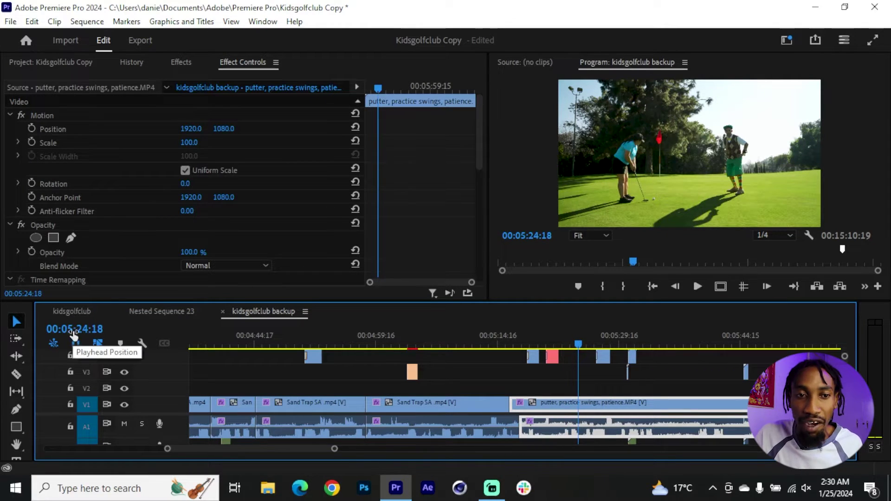
pyautogui.click(583, 344)
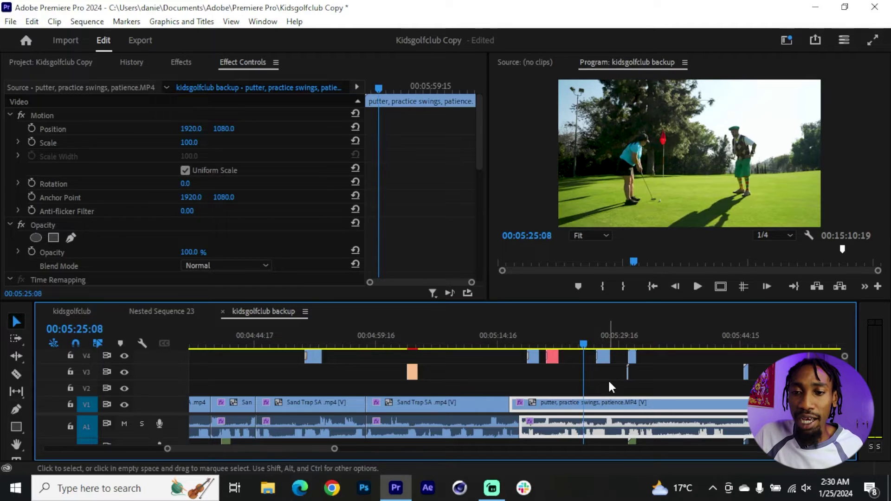
pyautogui.keyDown('shift'); pyautogui.click(602, 404); pyautogui.keyUp('shift')
pyautogui.scroll(-5, 441, 231)
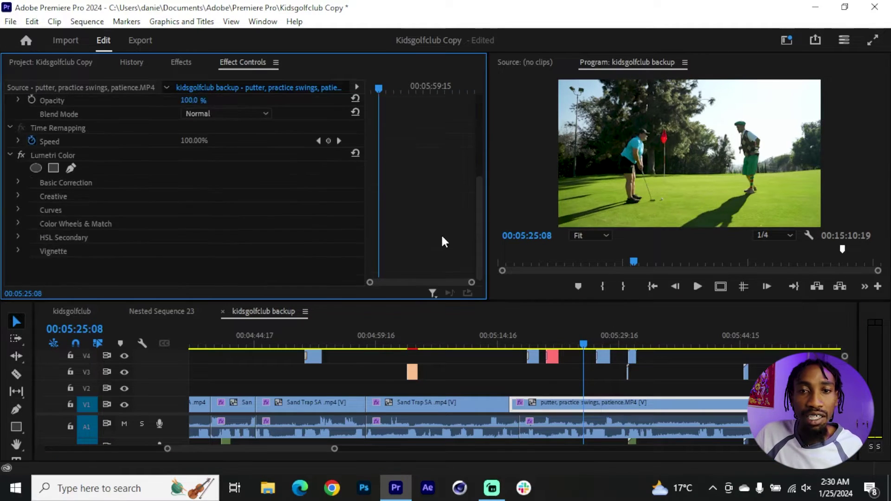
pyautogui.scroll(2, 441, 233)
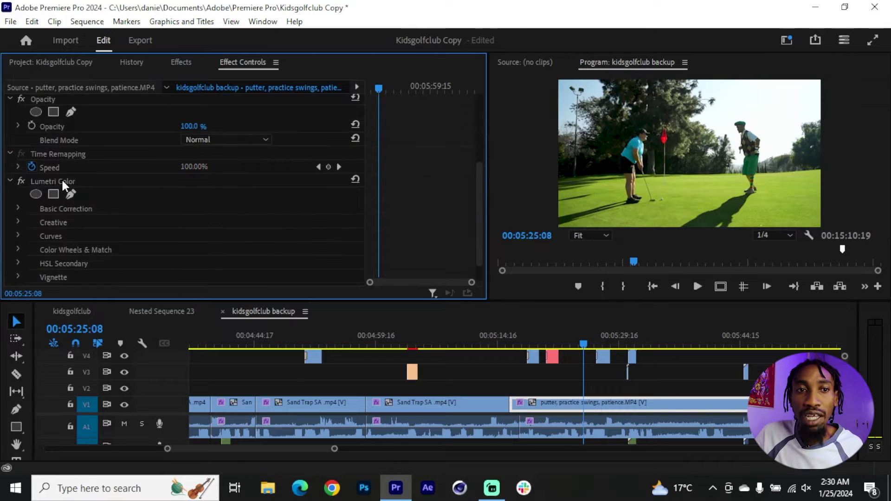
# Step: Browse the Distort effects folder, then deselect the clip and zoom the timeline out
pyautogui.click(62, 181)
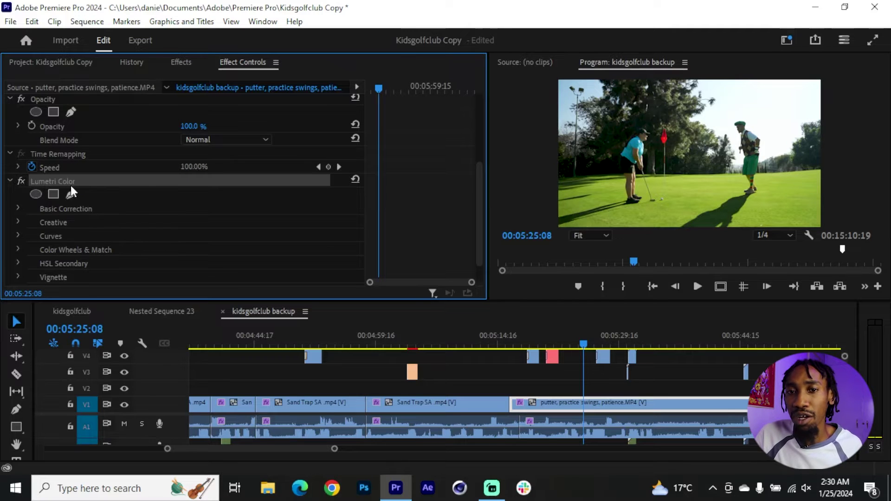
pyautogui.scroll(3, 70, 186)
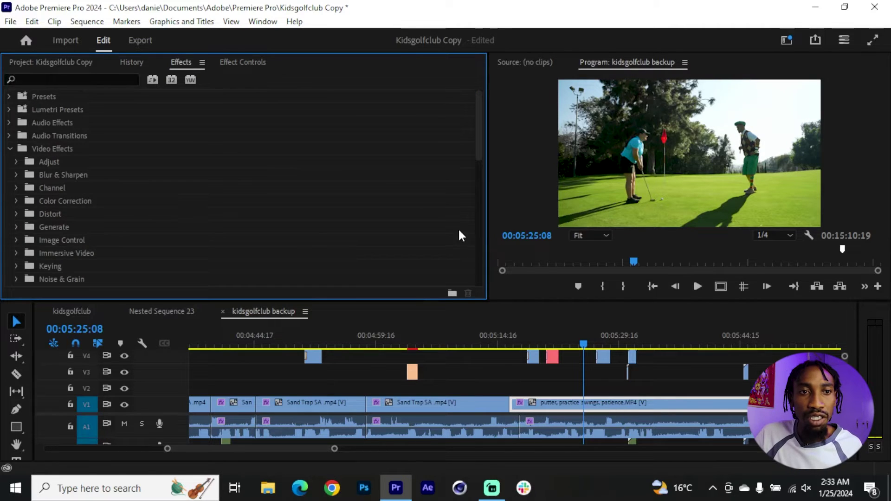
pyautogui.click(17, 214)
pyautogui.scroll(-1, 217, 237)
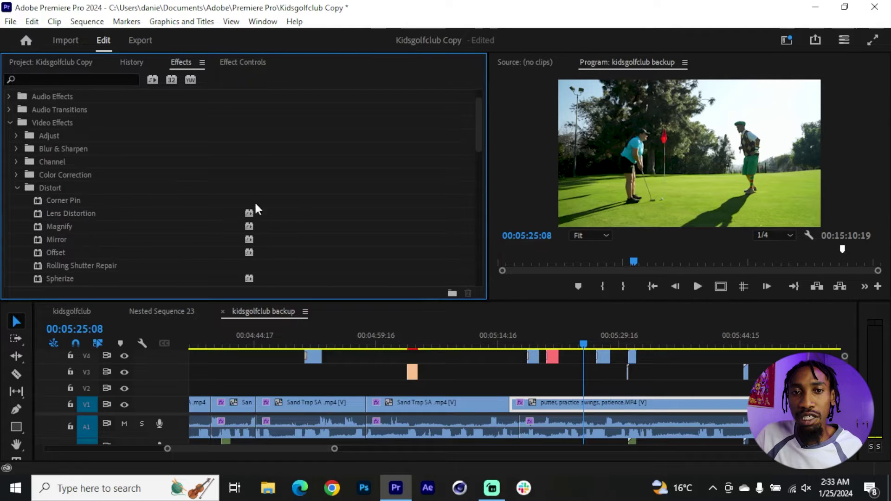
pyautogui.scroll(-1, 261, 232)
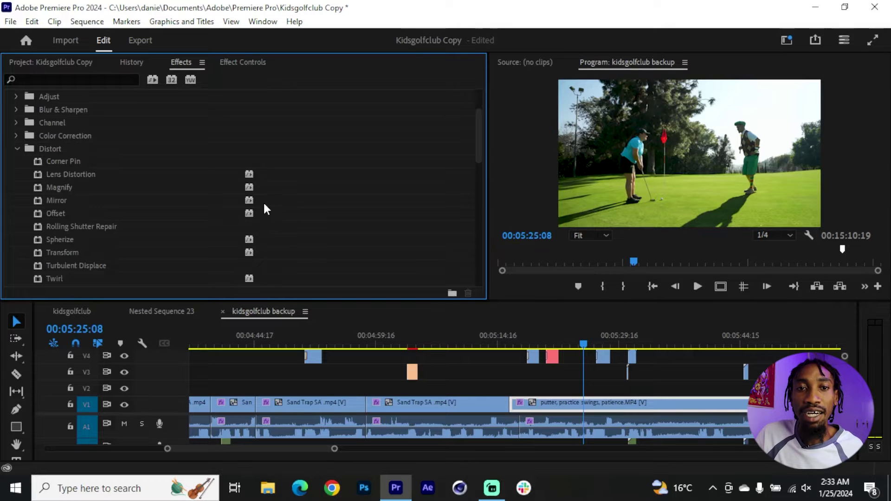
pyautogui.scroll(-2, 259, 209)
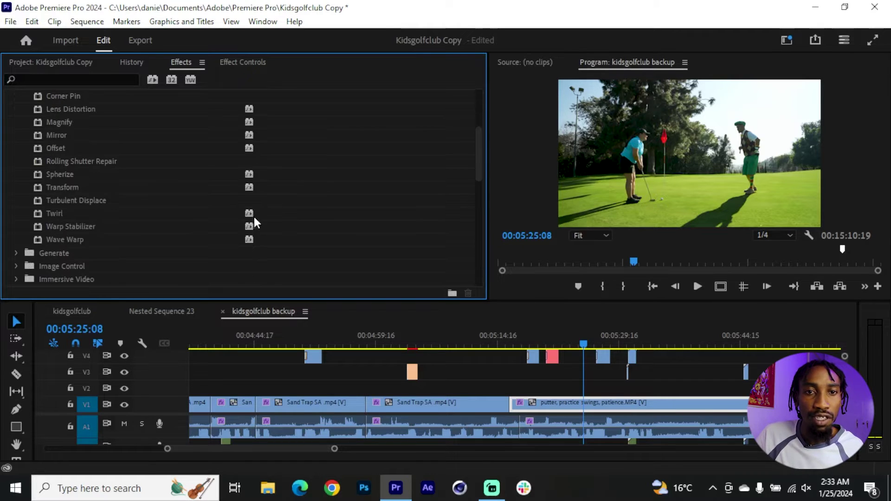
pyautogui.click(581, 370)
pyautogui.press('-')
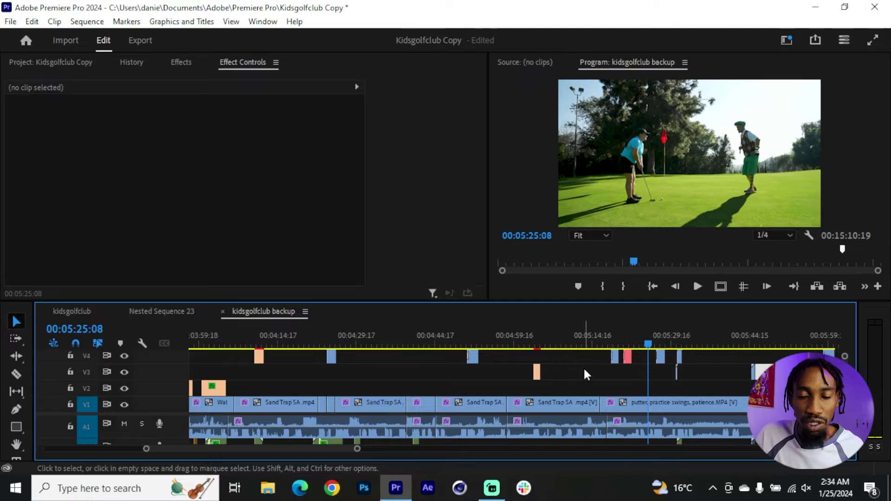
# Step: Save the project with File > Save and show its bins and media
pyautogui.click(11, 22)
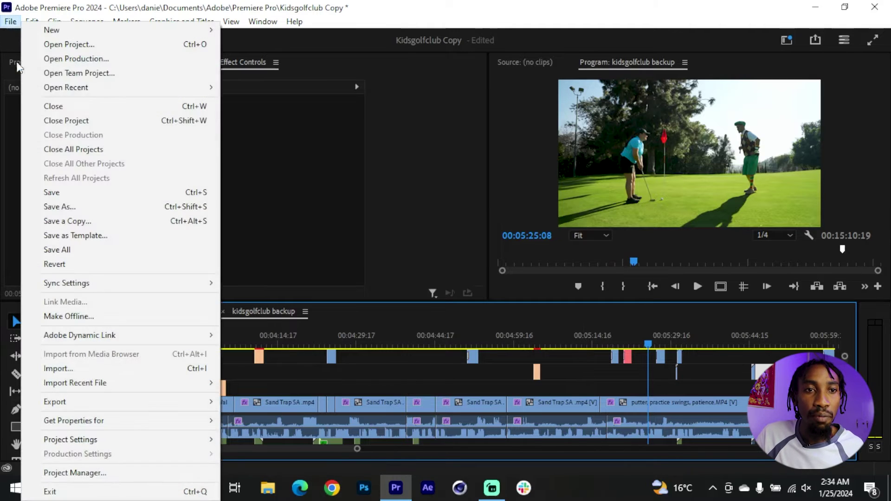
pyautogui.click(52, 192)
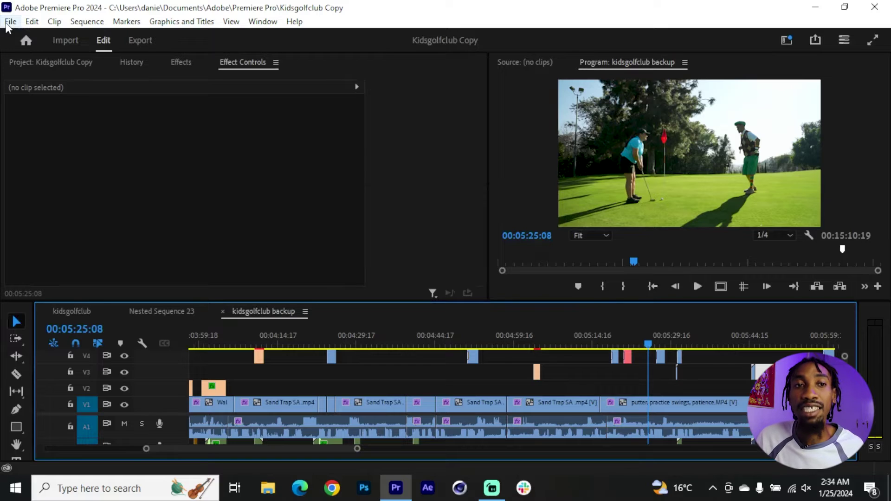
pyautogui.click(105, 41)
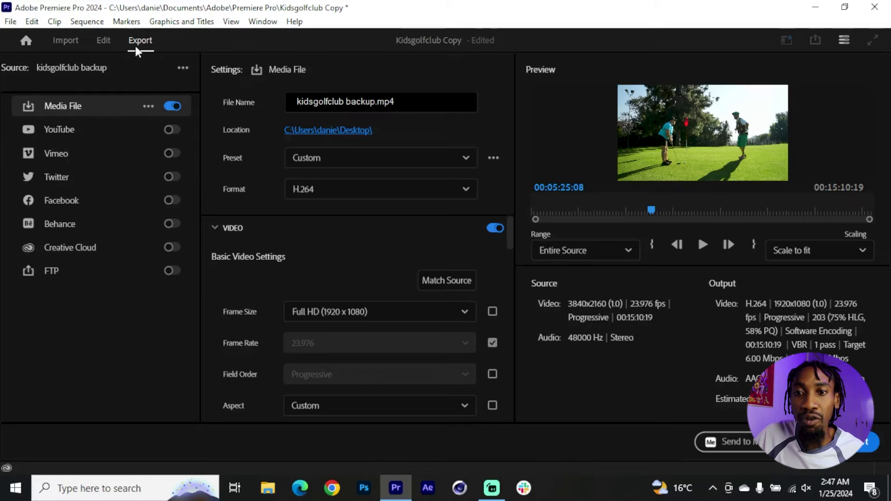
# Step: Set the export range to Custom and drag its end point later, past 00:15:01:23
pyautogui.click(588, 254)
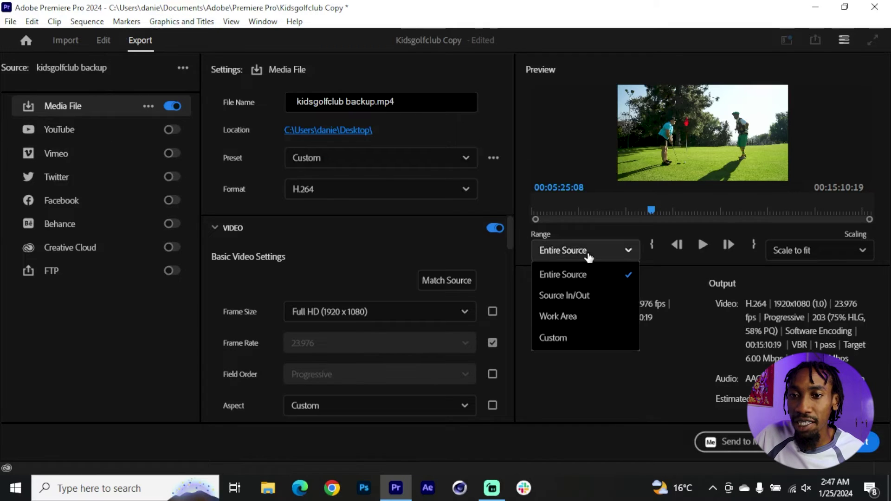
pyautogui.click(599, 275)
pyautogui.click(527, 210)
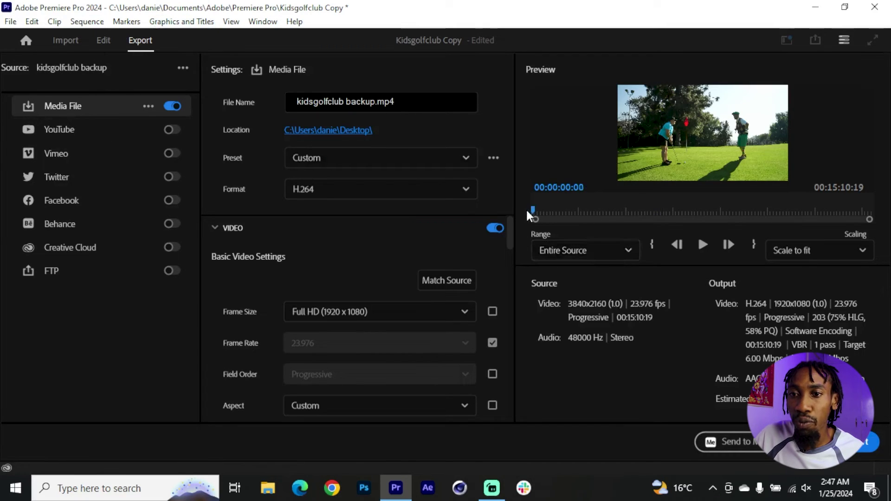
pyautogui.click(569, 209)
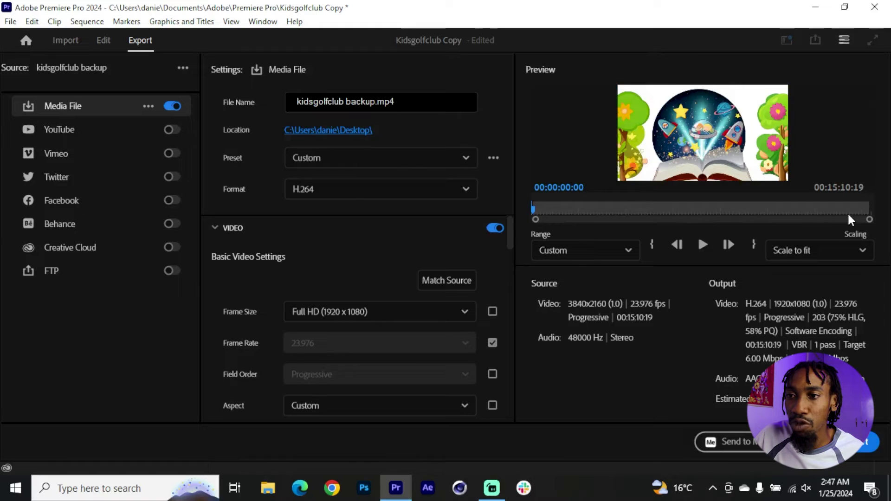
pyautogui.moveTo(848, 213); pyautogui.dragTo(868, 217)
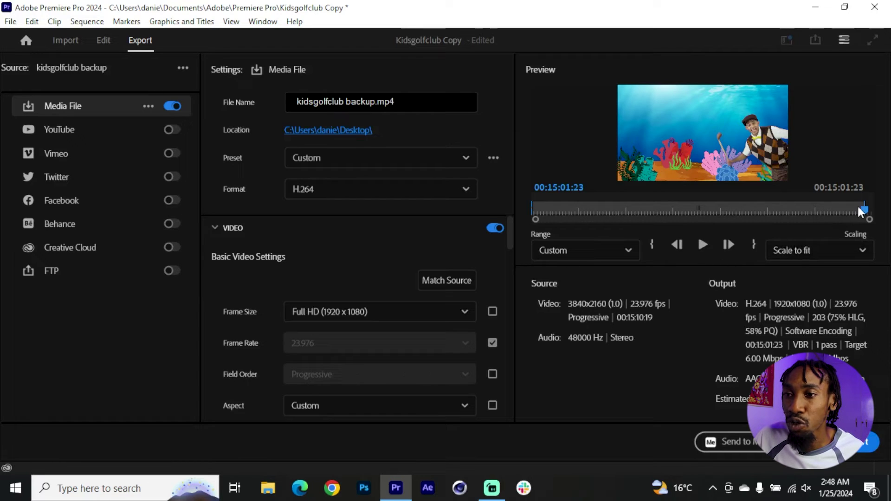
pyautogui.moveTo(862, 209); pyautogui.dragTo(868, 209)
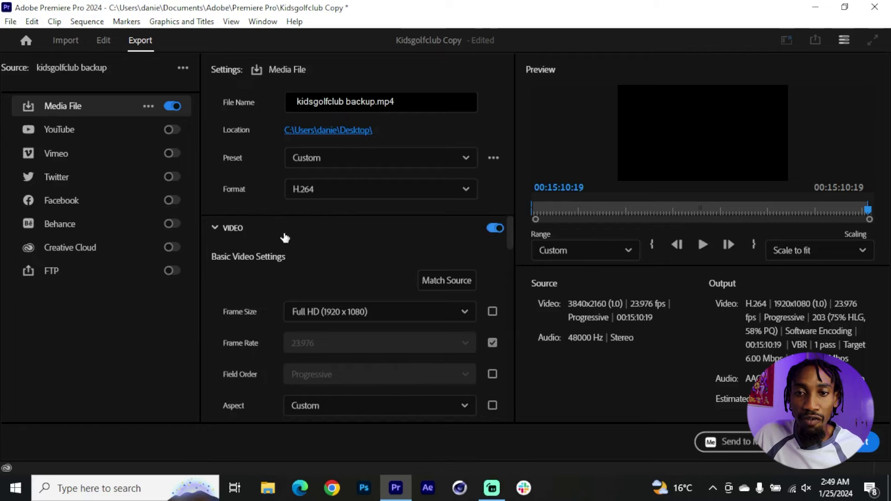
pyautogui.moveTo(511, 228); pyautogui.dragTo(510, 297)
pyautogui.moveTo(365, 296)
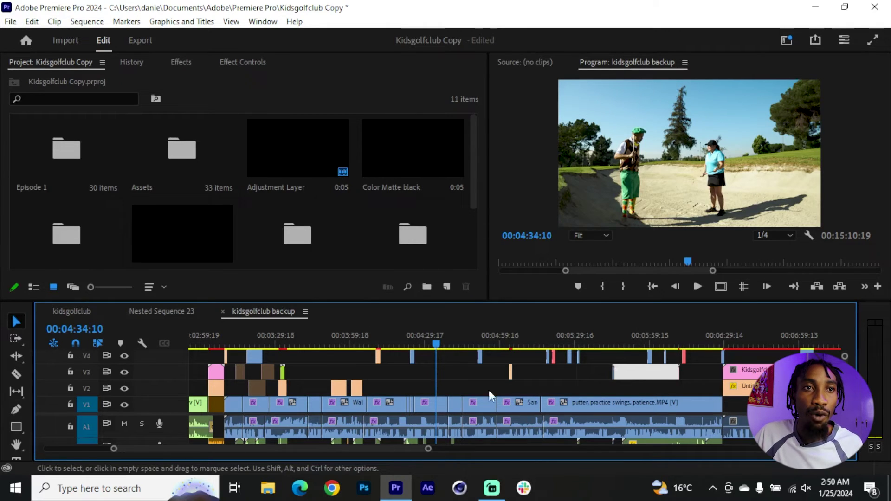
# Step: Save a project copy named 'Kidsgolfclub Copy Copy' to the Desktop
pyautogui.click(10, 22)
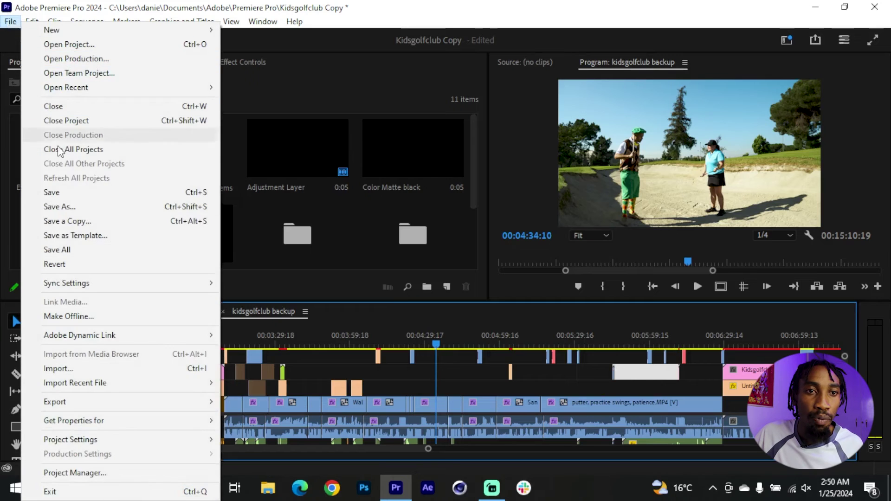
pyautogui.click(77, 223)
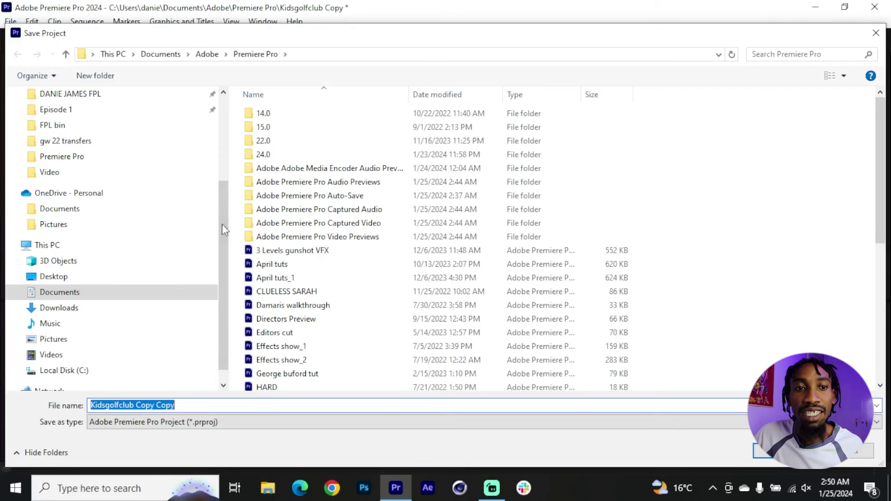
pyautogui.click(102, 277)
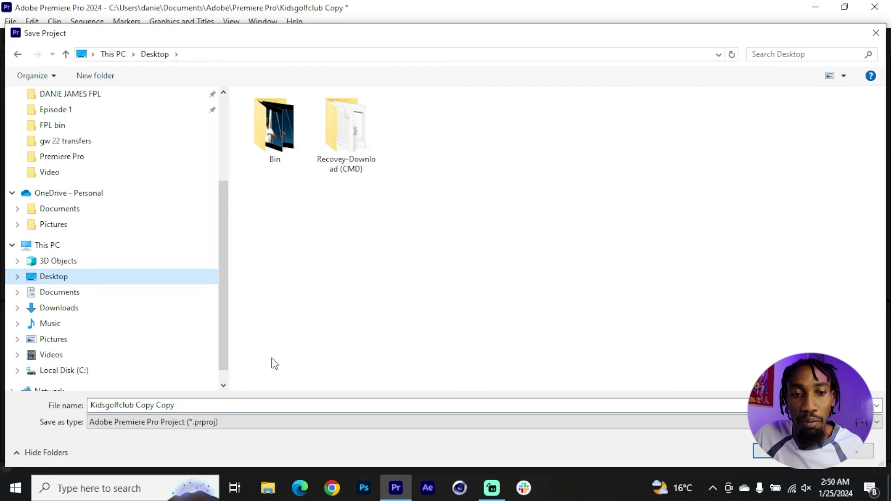
pyautogui.click(161, 408)
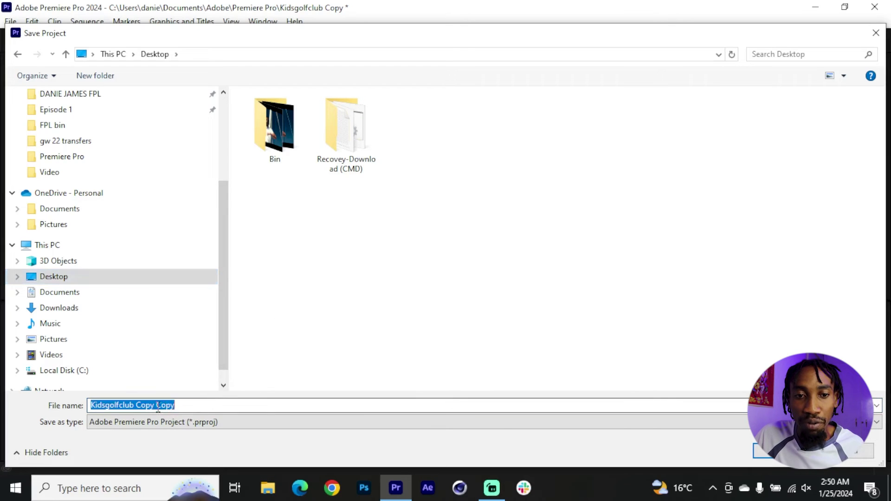
pyautogui.click(198, 407)
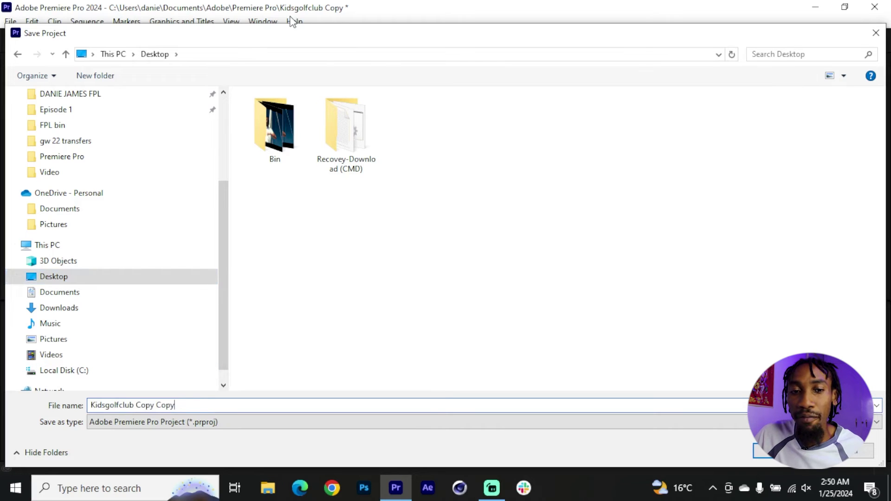
pyautogui.click(760, 451)
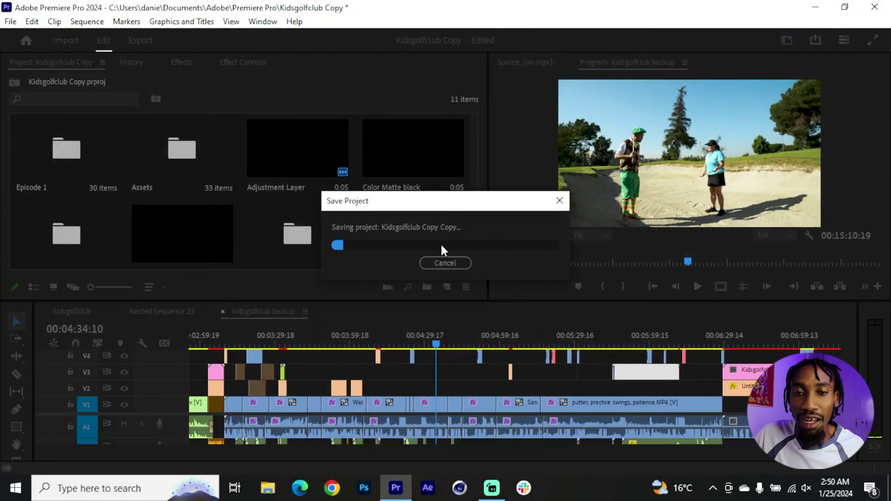